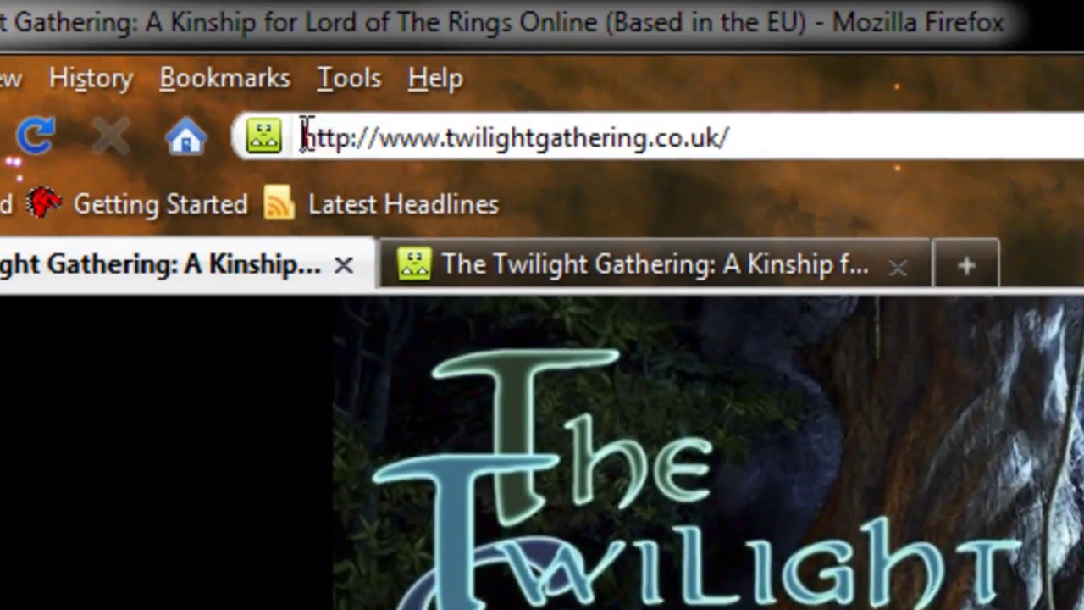
# Open the kinship site's calendar and start adding a new event
pyautogui.click(408, 28)
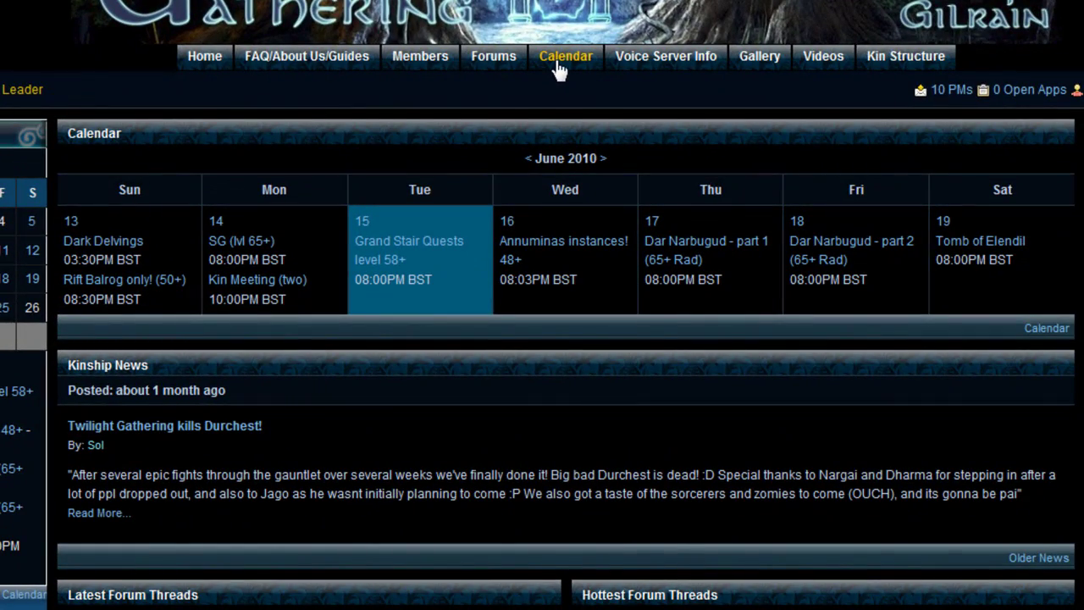
pyautogui.click(557, 63)
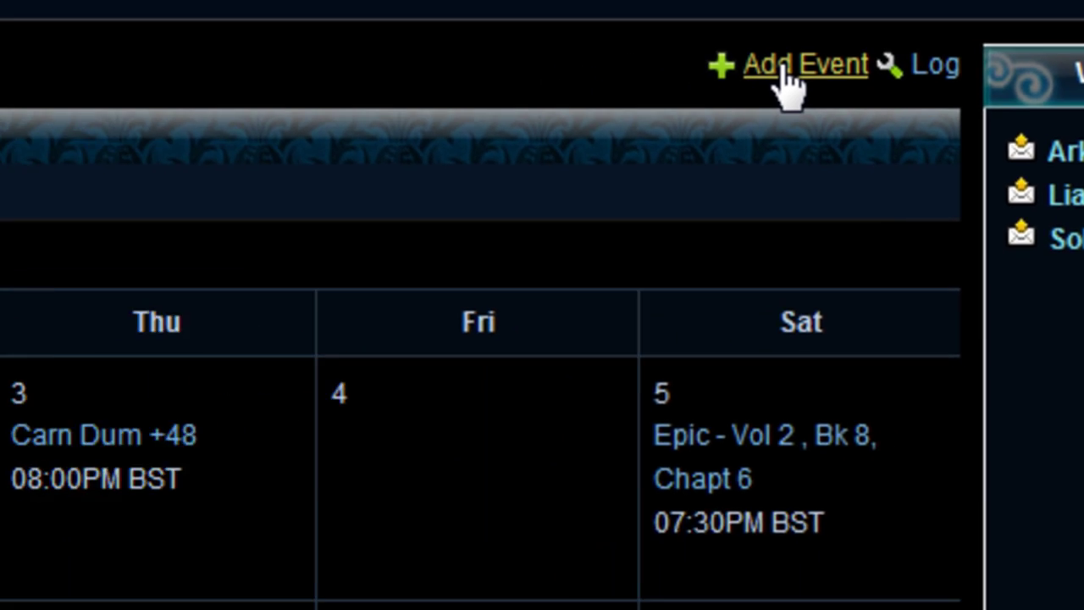
pyautogui.click(637, 80)
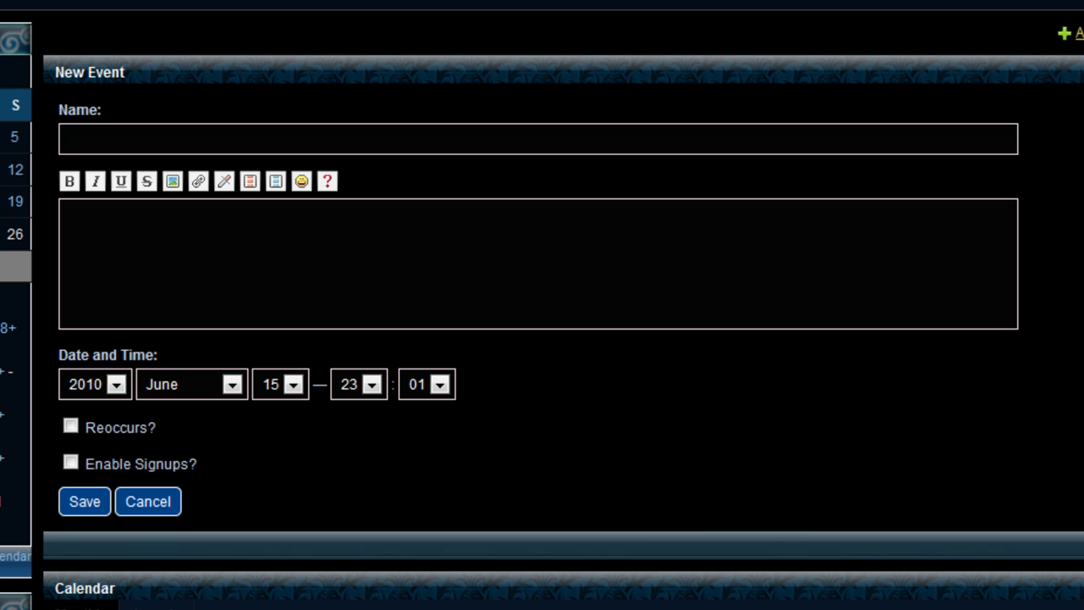
# Name the new event "Carn Dum Slayer Deed (48+)"
pyautogui.click(623, 143)
pyautogui.write('Carn')
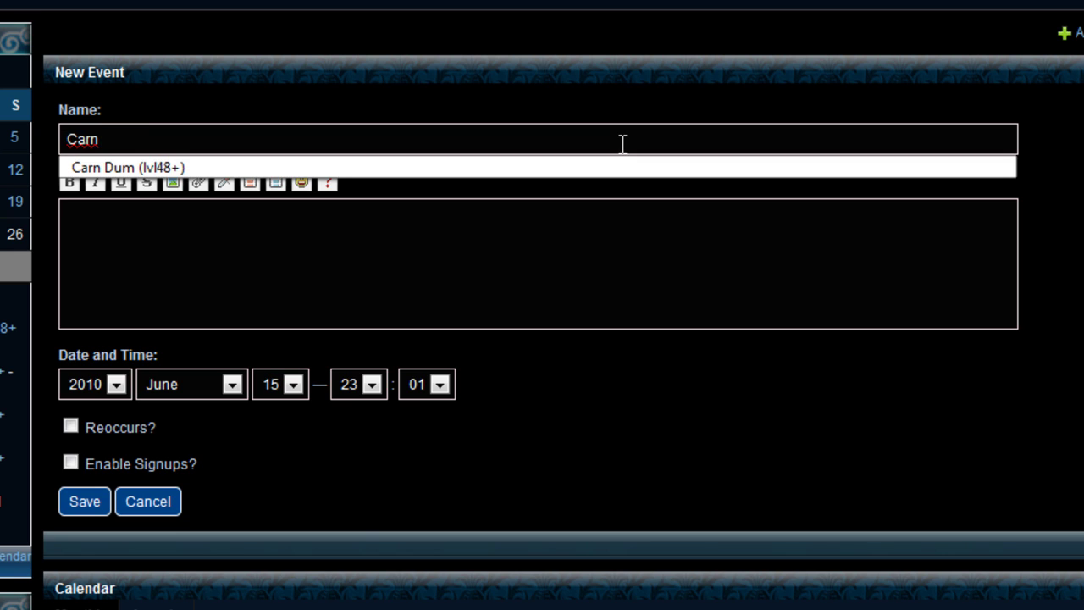
pyautogui.write(' Dum (')
pyautogui.press('Left')
pyautogui.write('Q')
pyautogui.press('BackSpace')
pyautogui.write('Slayer Deed')
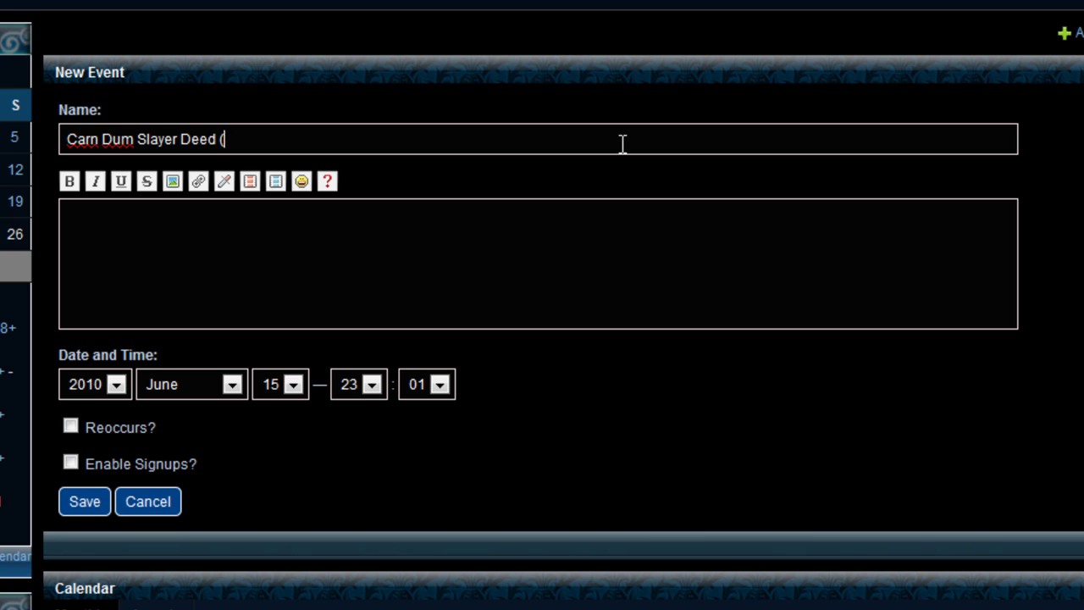
pyautogui.press('End')
pyautogui.write('48+')
pyautogui.write(') (')
pyautogui.write('Raidiance')
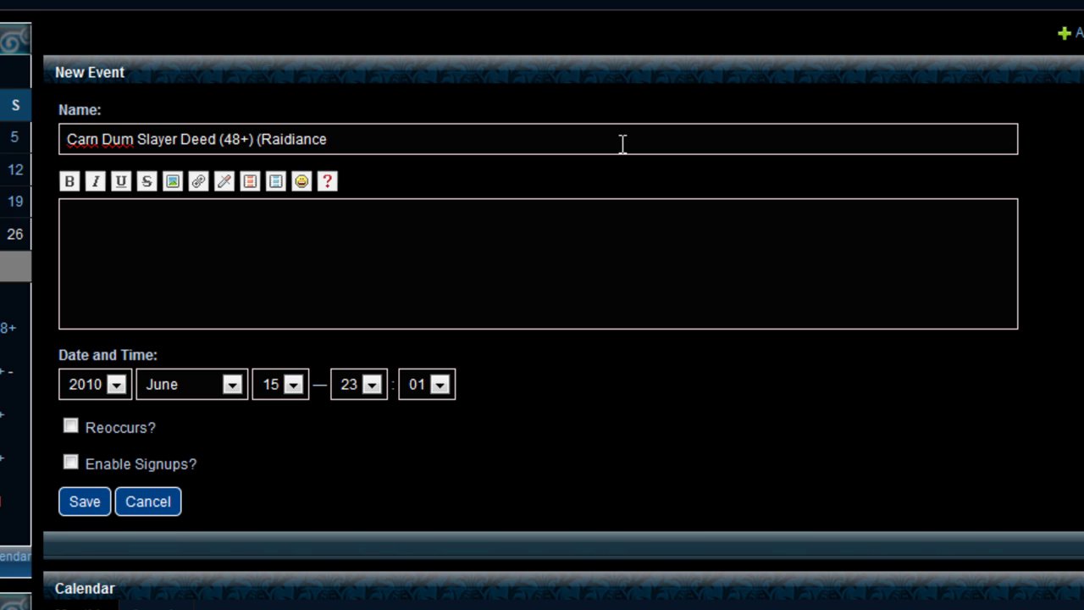
pyautogui.write(':')
pyautogui.write(' 45')
pyautogui.write('+')
pyautogui.press('BackSpace')
pyautogui.press('BackSpace')
pyautogui.press('BackSpace')
pyautogui.press('BackSpace')
pyautogui.press('BackSpace')
pyautogui.press('BackSpace')
pyautogui.press('BackSpace')
pyautogui.press('BackSpace')
pyautogui.press('BackSpace')
pyautogui.press('BackSpace')
pyautogui.press('BackSpace')
pyautogui.press('BackSpace')
pyautogui.press('BackSpace')
pyautogui.press('BackSpace')
pyautogui.press('BackSpace')
pyautogui.press('BackSpace')
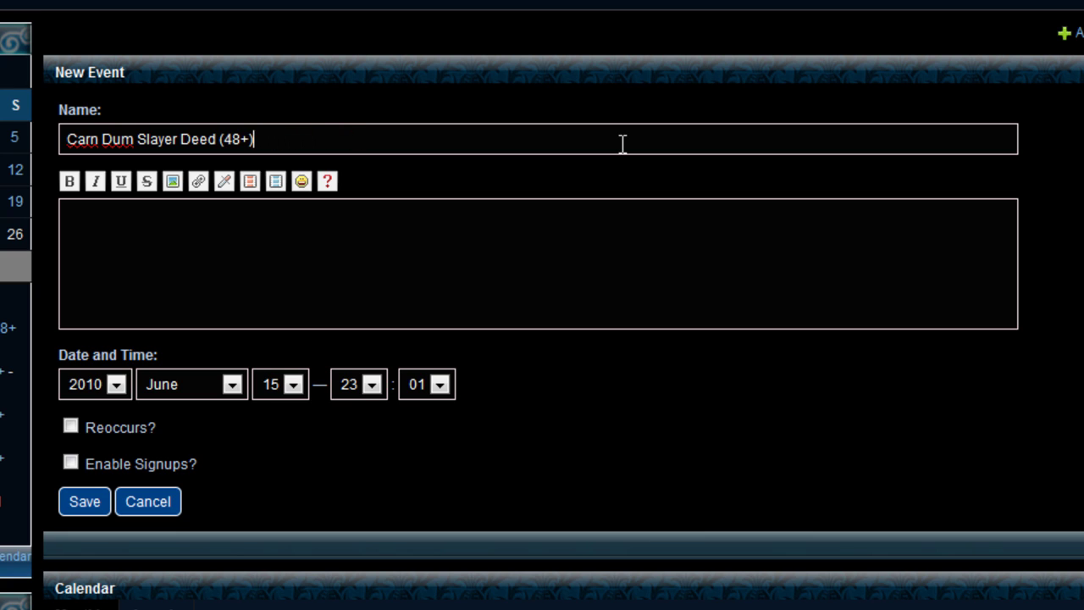
pyautogui.click(298, 276)
pyautogui.click(200, 186)
pyautogui.click(580, 309)
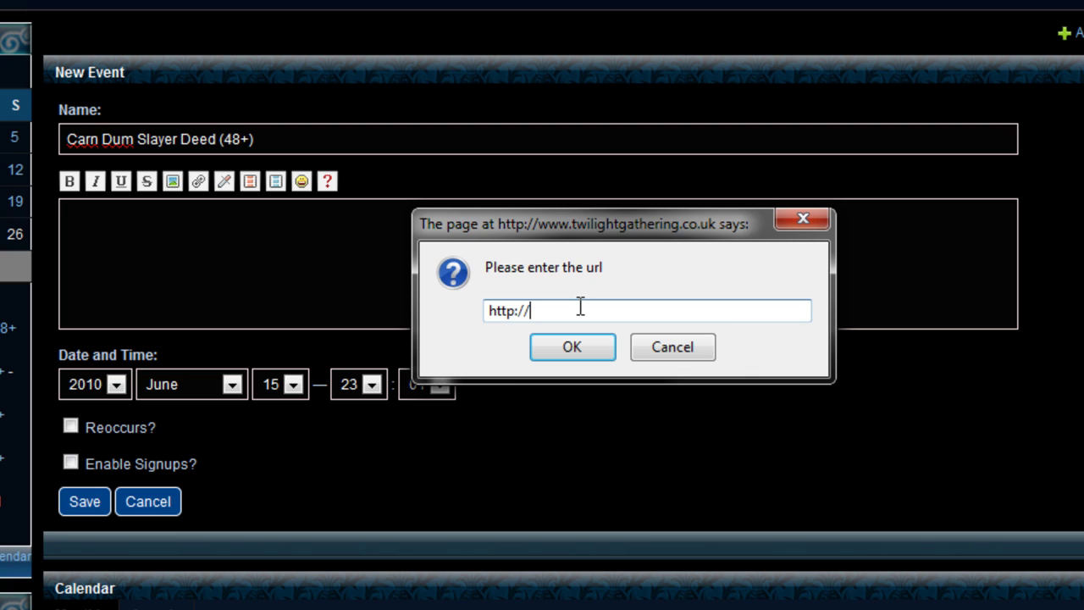
pyautogui.write('lotro.com')
pyautogui.click(573, 345)
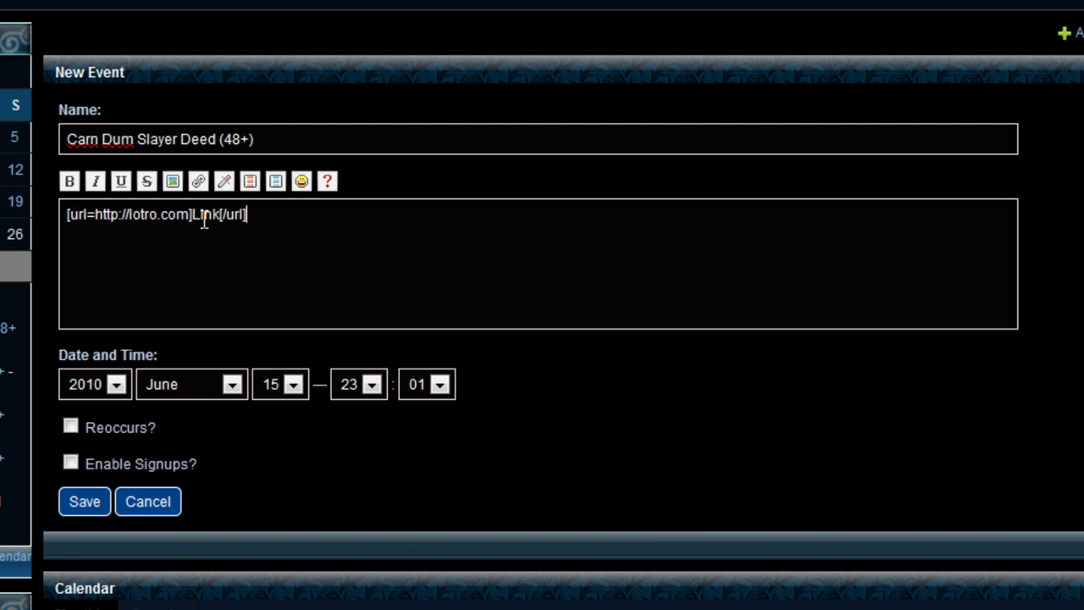
# Replace the link's placeholder text with "Offical Lotro Website (Turbines)"
pyautogui.doubleClick(204, 214)
pyautogui.write('Offi')
pyautogui.write('cal Lot')
pyautogui.write('ro Websit')
pyautogui.write('e (Turbine')
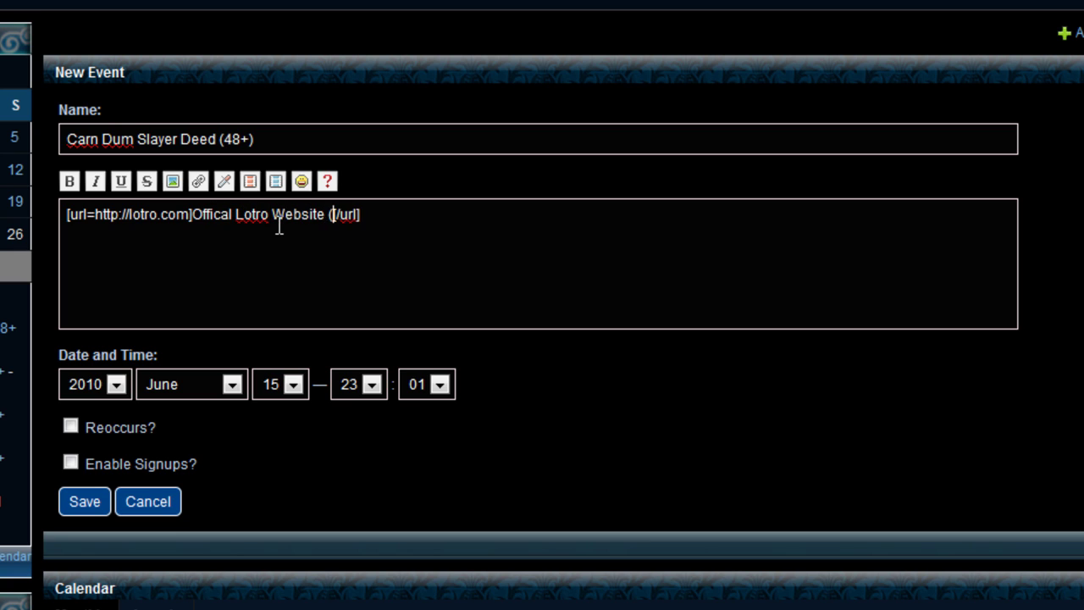
pyautogui.write('s)')
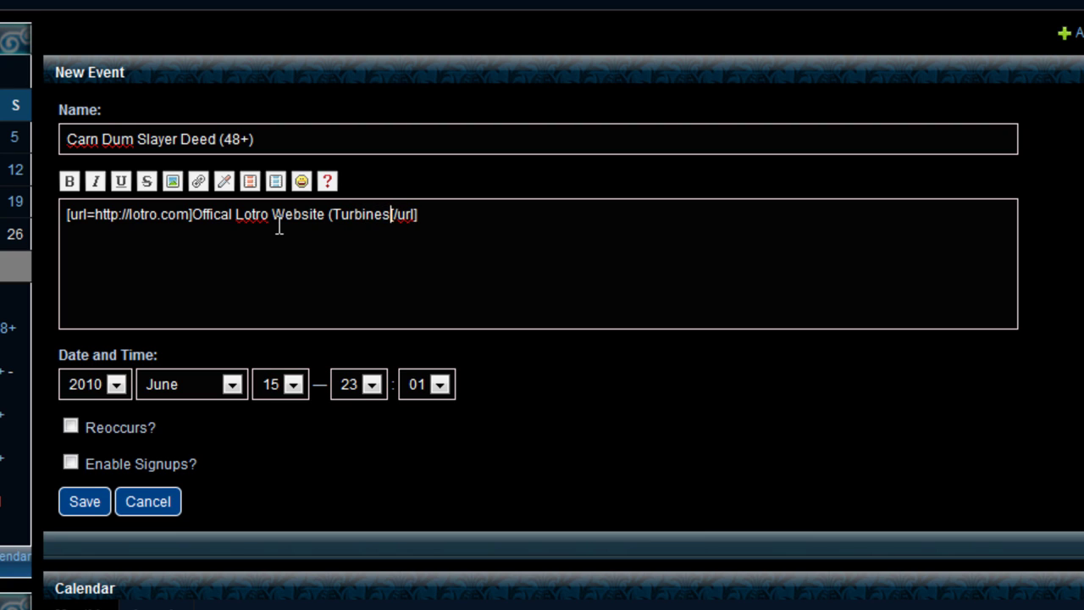
# Insert an item tag below the website link in the description, leaving a blank line between them
pyautogui.click(449, 214)
pyautogui.press('Return')
pyautogui.click(223, 187)
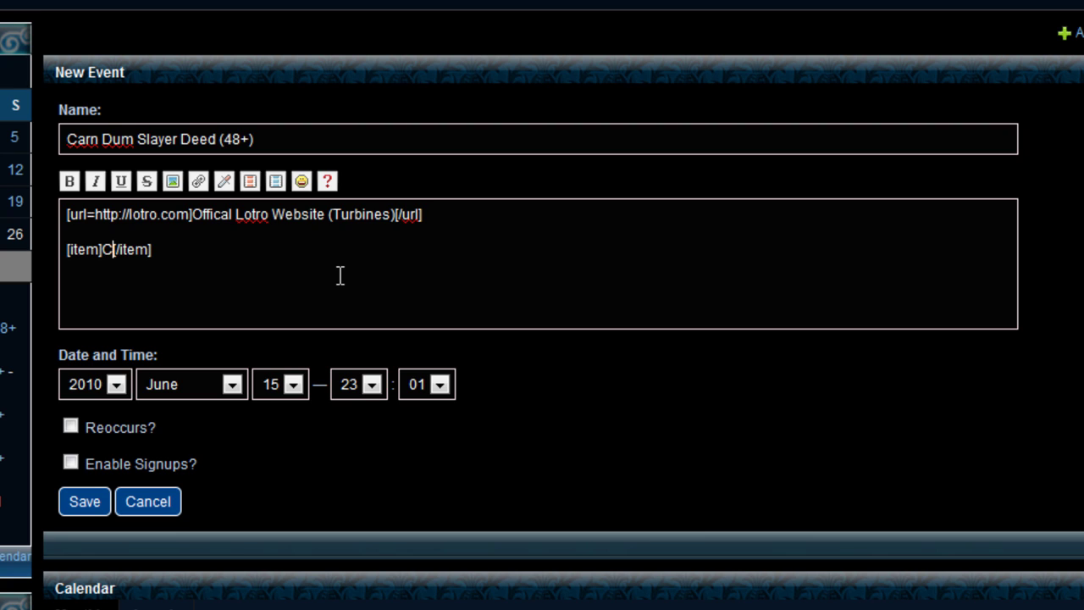
pyautogui.write('Symbol Of')
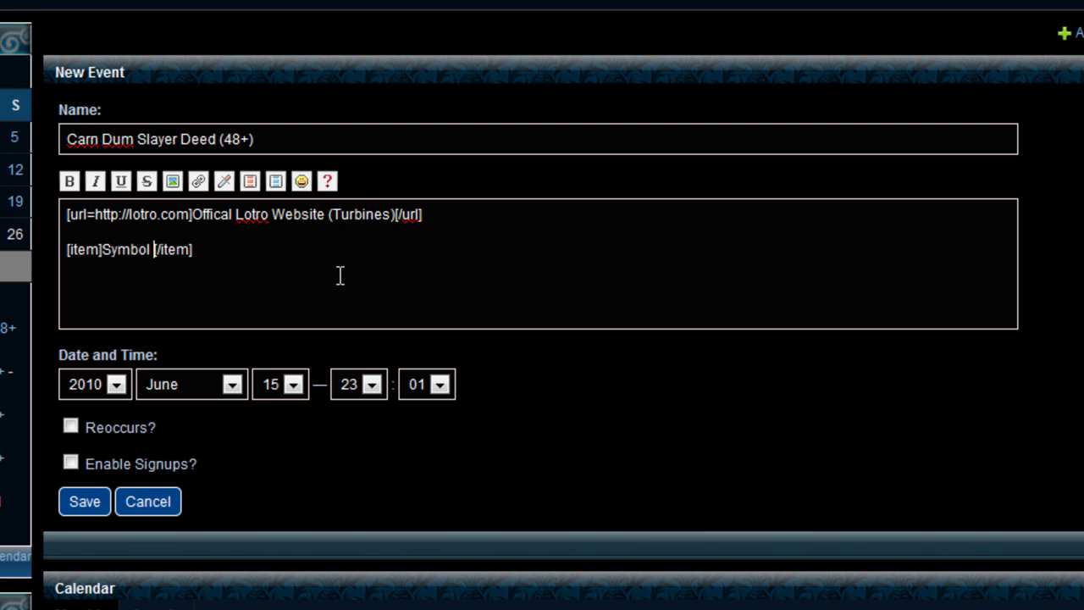
pyautogui.write(' Cele')
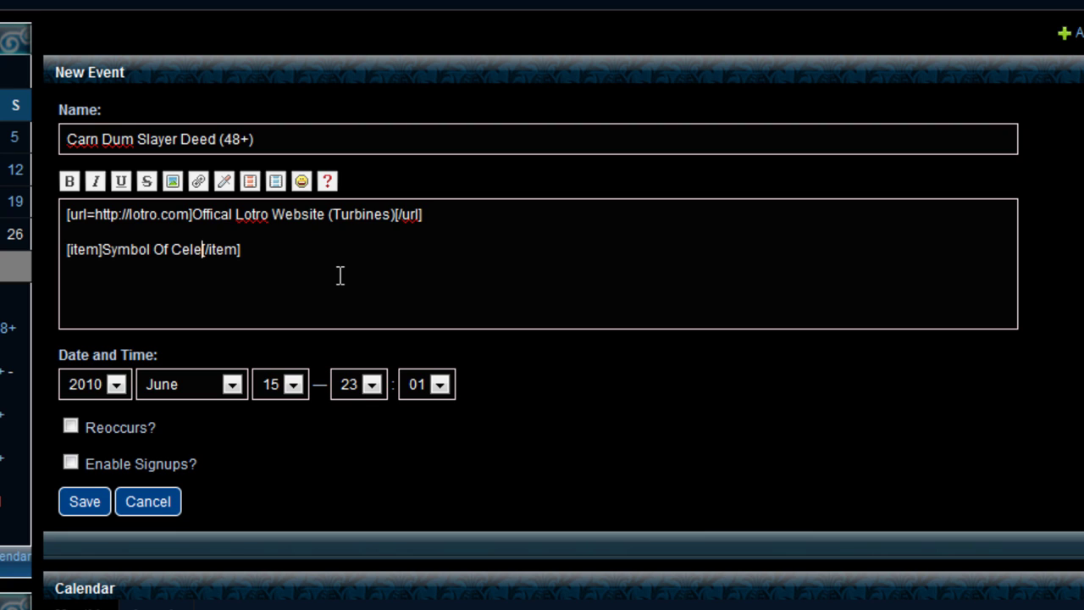
pyautogui.write('brimbol')
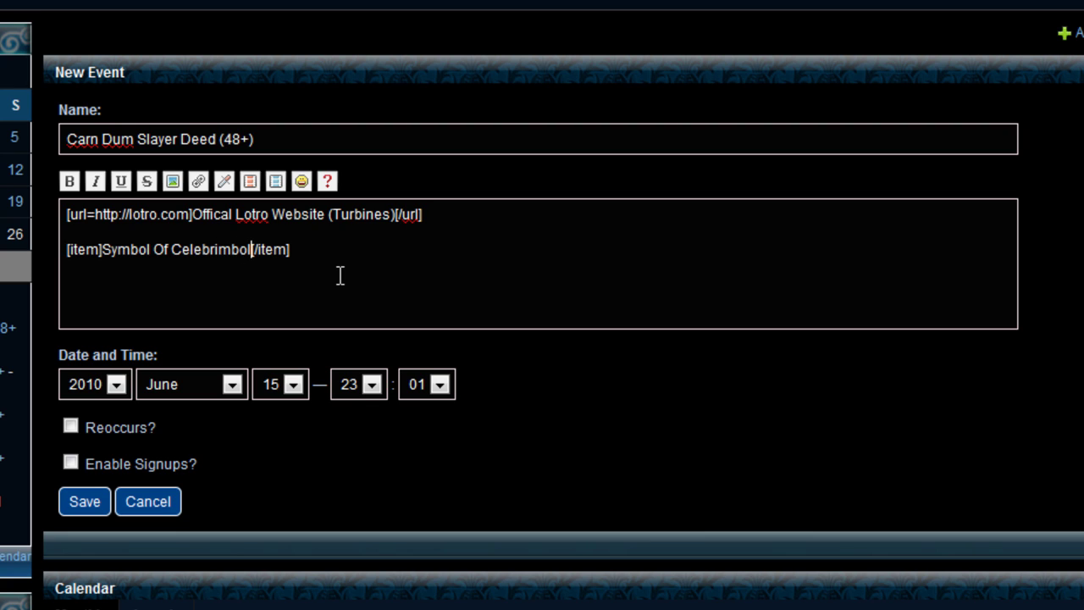
pyautogui.press('BackSpace')
pyautogui.write('a')
pyautogui.press('BackSpace')
pyautogui.press('BackSpace')
pyautogui.write('al')
pyautogui.press('BackSpace')
pyautogui.press('BackSpace')
pyautogui.write('ol')
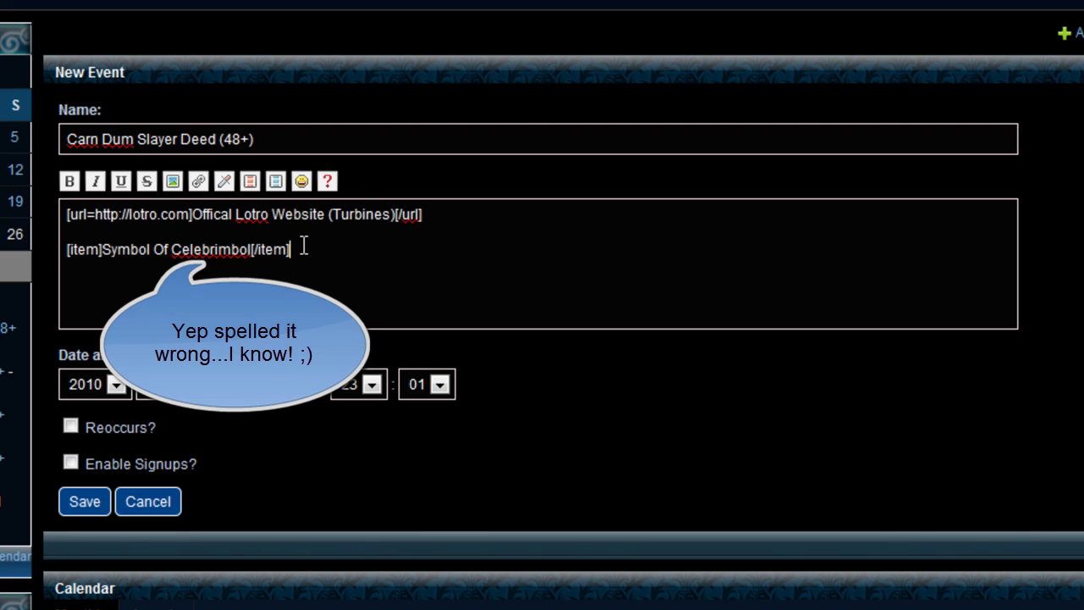
pyautogui.click(257, 254)
pyautogui.press('BackSpace')
pyautogui.press('BackSpace')
pyautogui.press('BackSpace')
pyautogui.press('BackSpace')
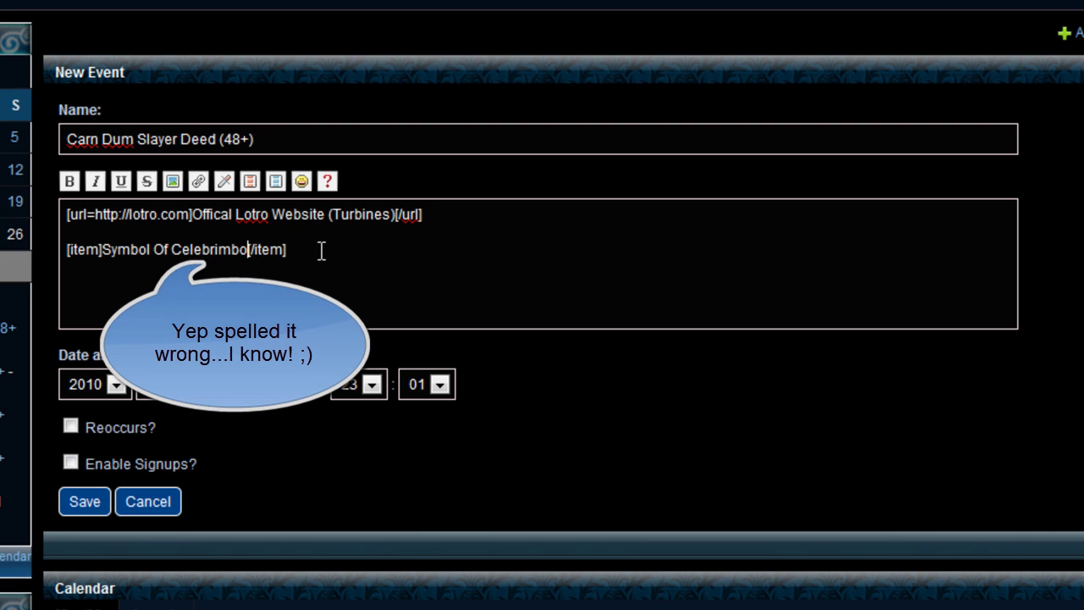
pyautogui.press('BackSpace')
pyautogui.press('BackSpace')
pyautogui.press('BackSpace')
pyautogui.press('BackSpace')
pyautogui.press('BackSpace')
pyautogui.press('BackSpace')
pyautogui.press('BackSpace')
pyautogui.press('BackSpace')
pyautogui.press('BackSpace')
pyautogui.press('BackSpace')
pyautogui.press('BackSpace')
pyautogui.press('BackSpace')
pyautogui.press('BackSpace')
pyautogui.press('BackSpace')
pyautogui.press('BackSpace')
pyautogui.press('BackSpace')
pyautogui.press('BackSpace')
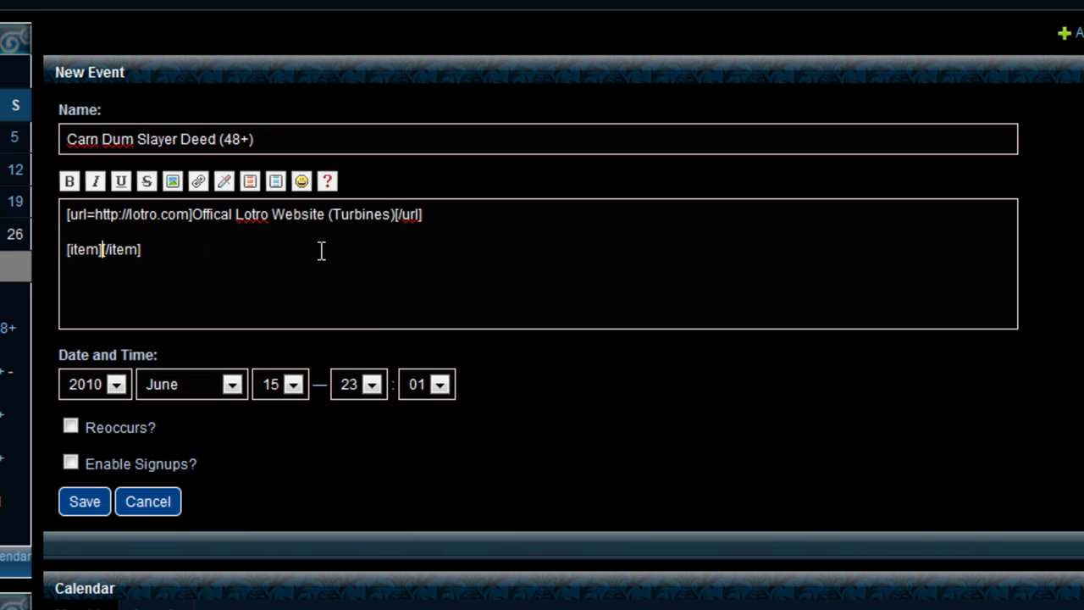
# Enter "Medallion of Passage" inside the item tag and add two line breaks after the tag
pyautogui.write('Medallion of ')
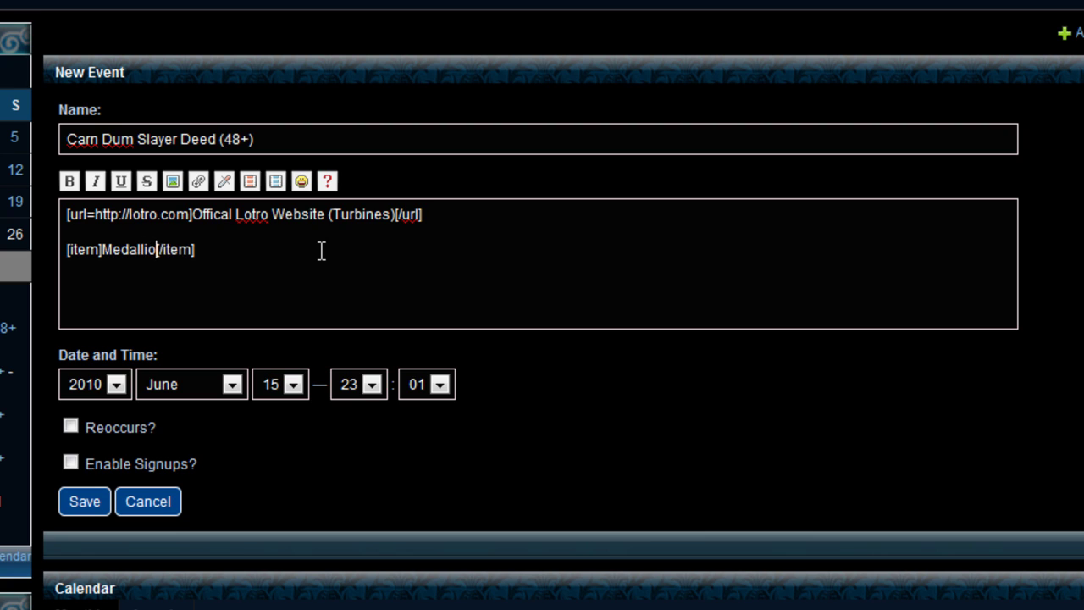
pyautogui.write('Passafe')
pyautogui.press('BackSpace')
pyautogui.press('BackSpace')
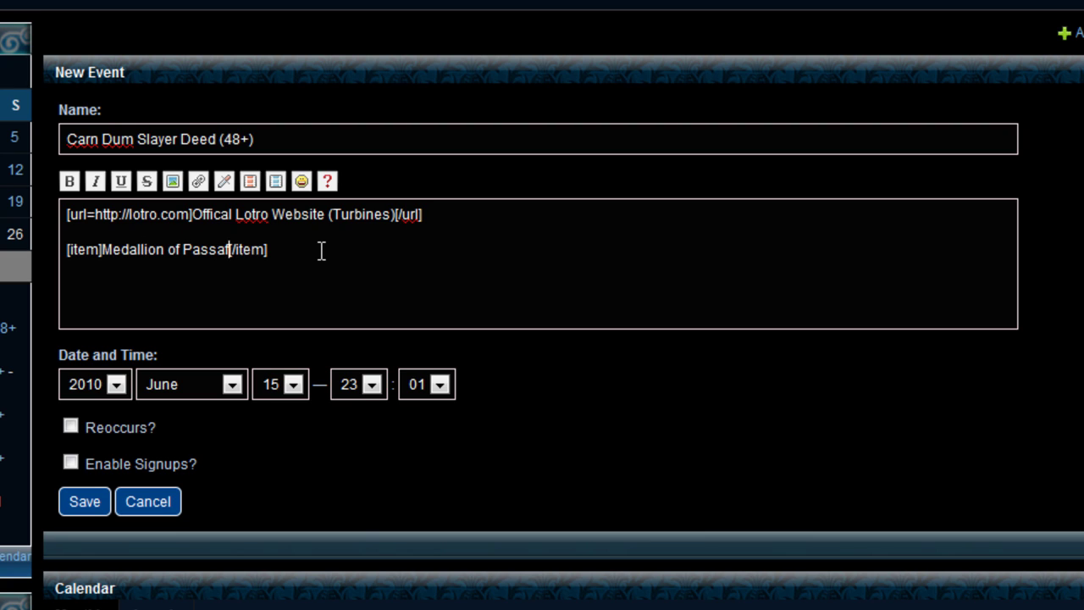
pyautogui.write('ge')
pyautogui.click(322, 251)
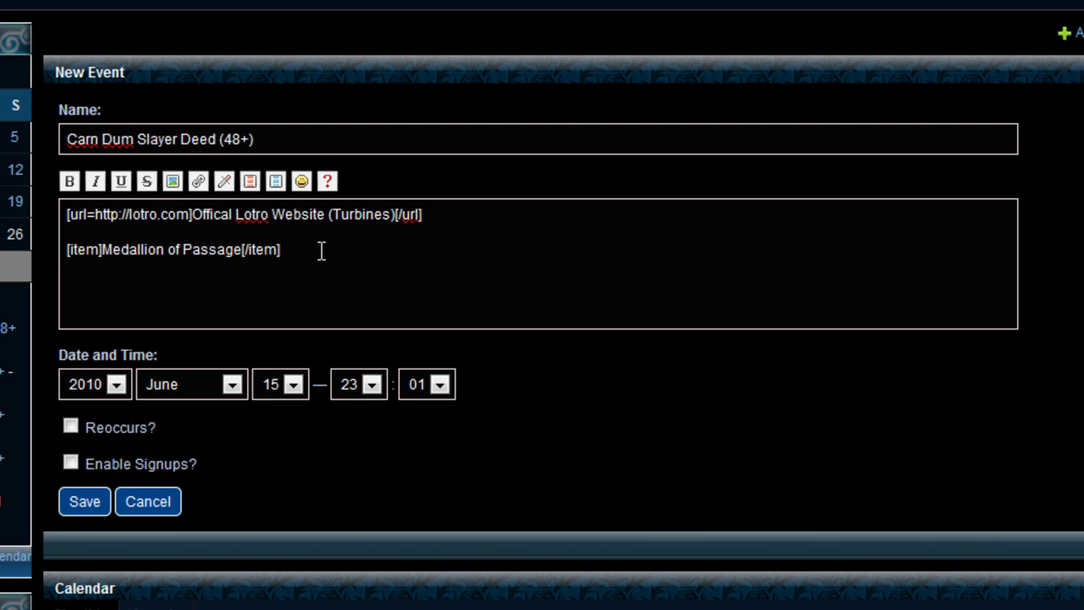
pyautogui.press('Return')
pyautogui.press('Return')
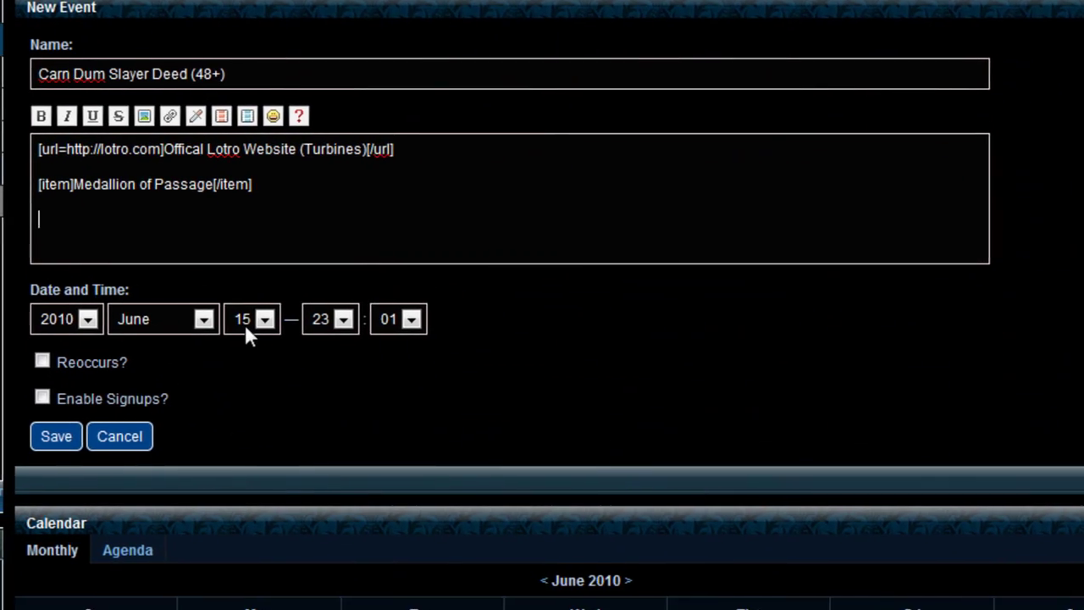
# Set the event's day to 23 and its start time to 21:00
pyautogui.click(254, 320)
pyautogui.moveTo(283, 339); pyautogui.dragTo(280, 388)
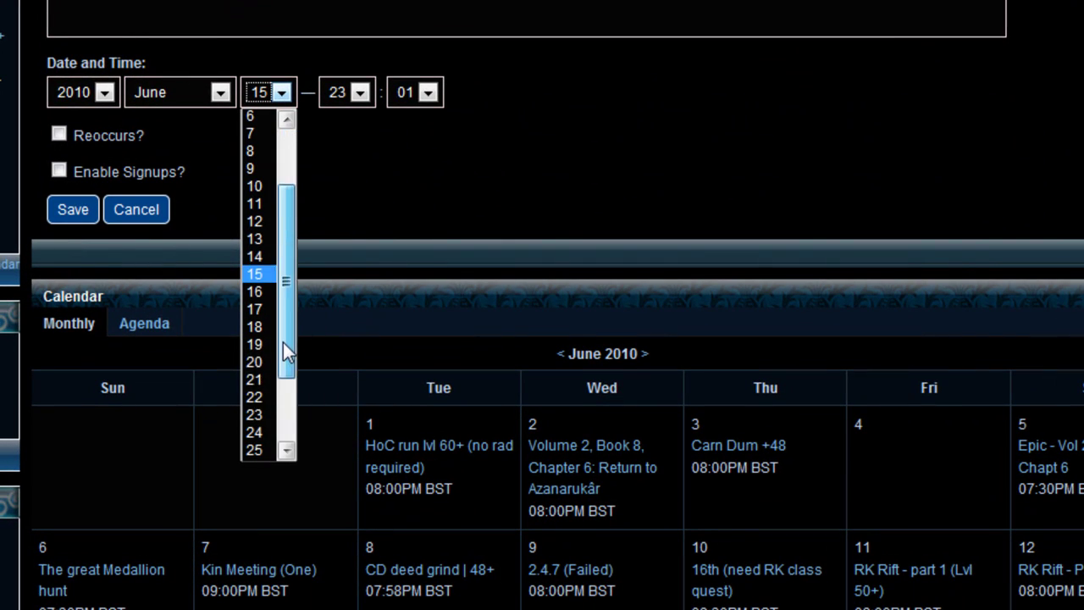
pyautogui.click(256, 413)
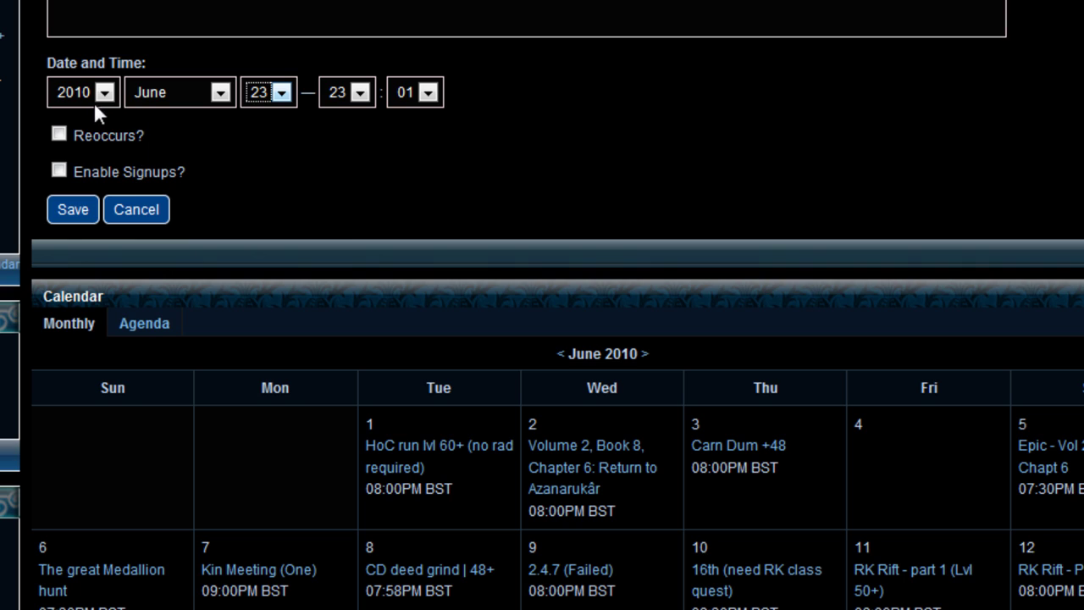
pyautogui.click(359, 93)
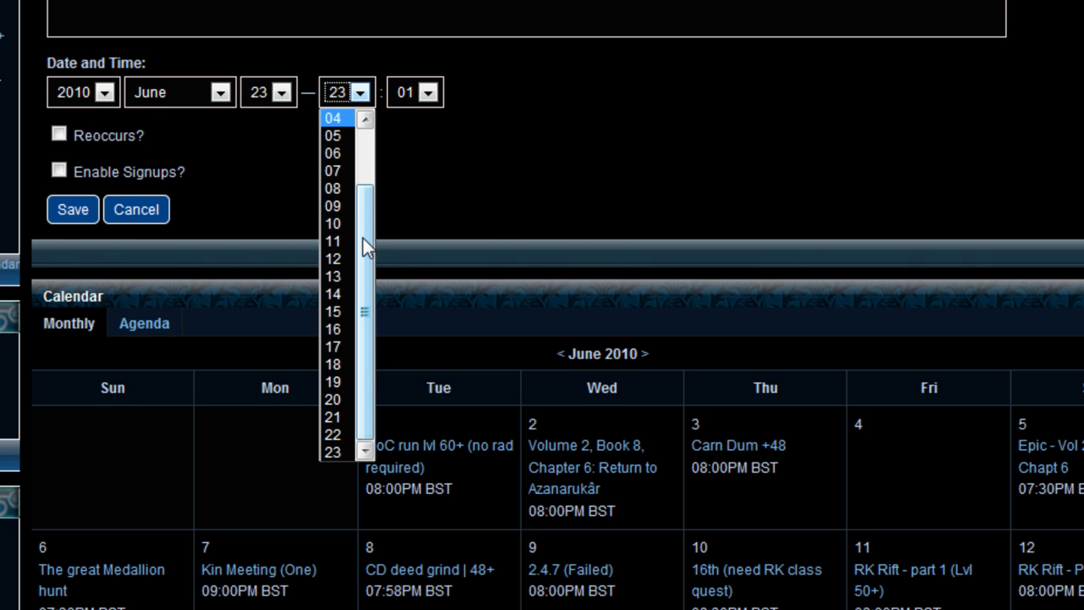
pyautogui.moveTo(370, 249); pyautogui.dragTo(368, 272)
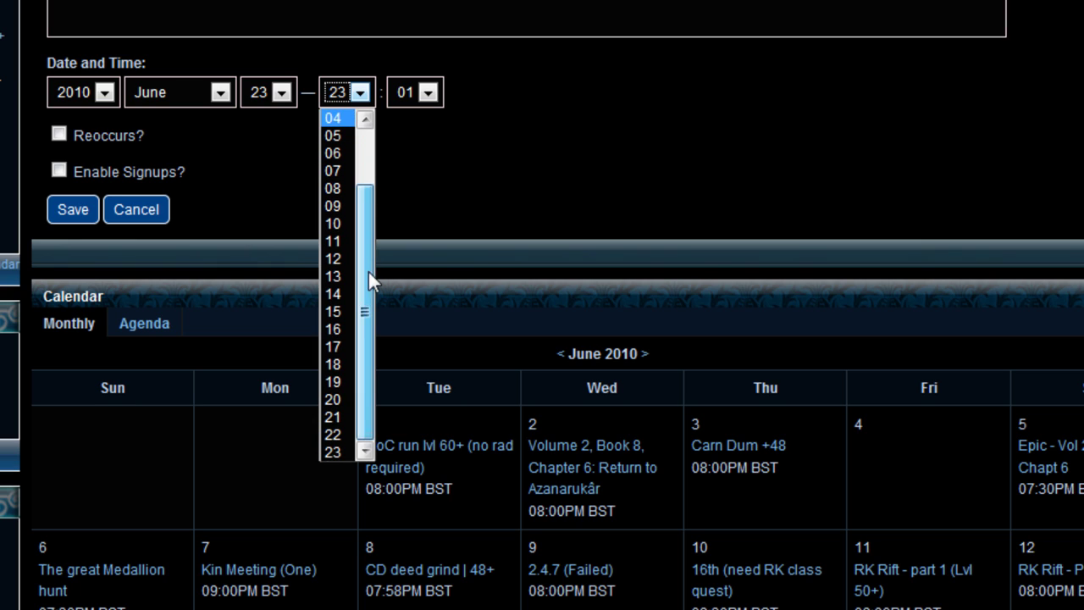
pyautogui.click(334, 416)
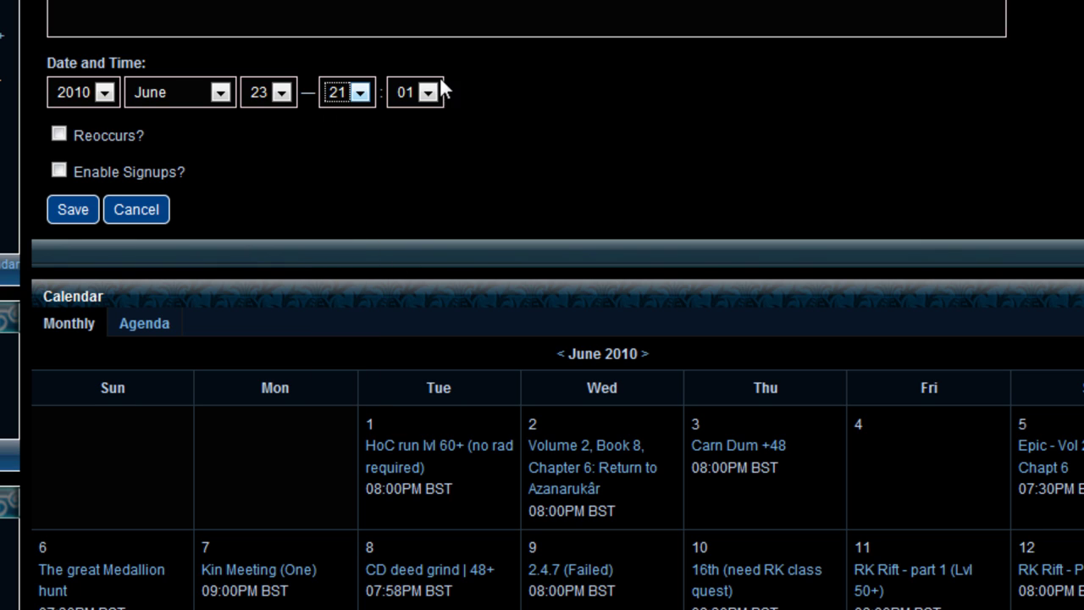
pyautogui.click(432, 92)
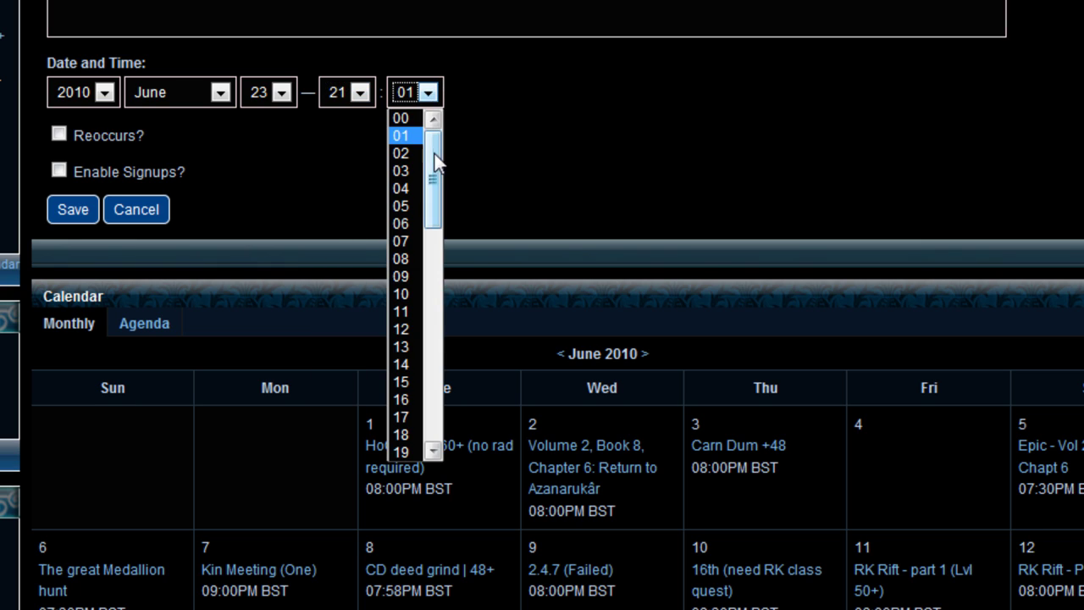
pyautogui.click(408, 116)
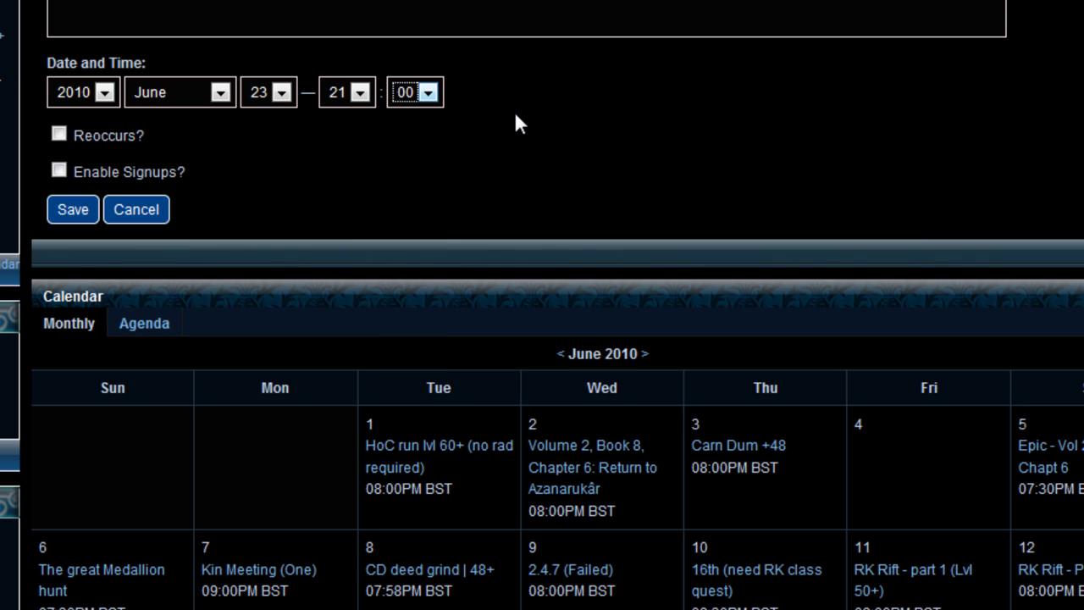